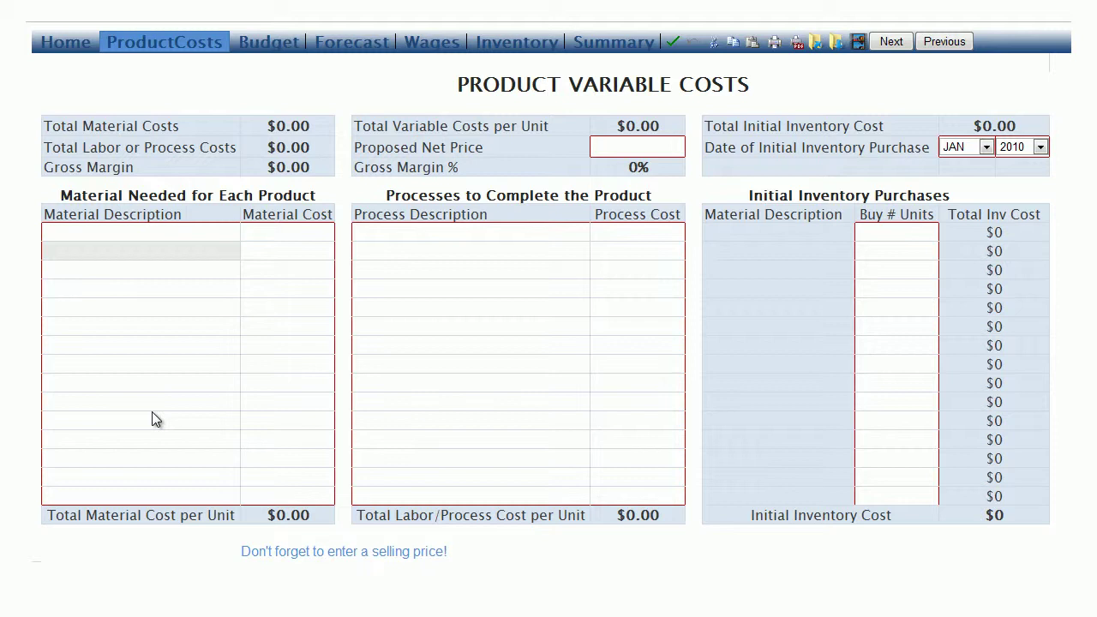
# - Enter the material descriptions from the second row down: 1/4 Cup Alcohol (Food Grade), 2 Teaspoons Essential Oil and 1/4 teaspoon glycerin
pyautogui.click(95, 251)
pyautogui.write('1/4 Cup Alcohol (Food Grade)')
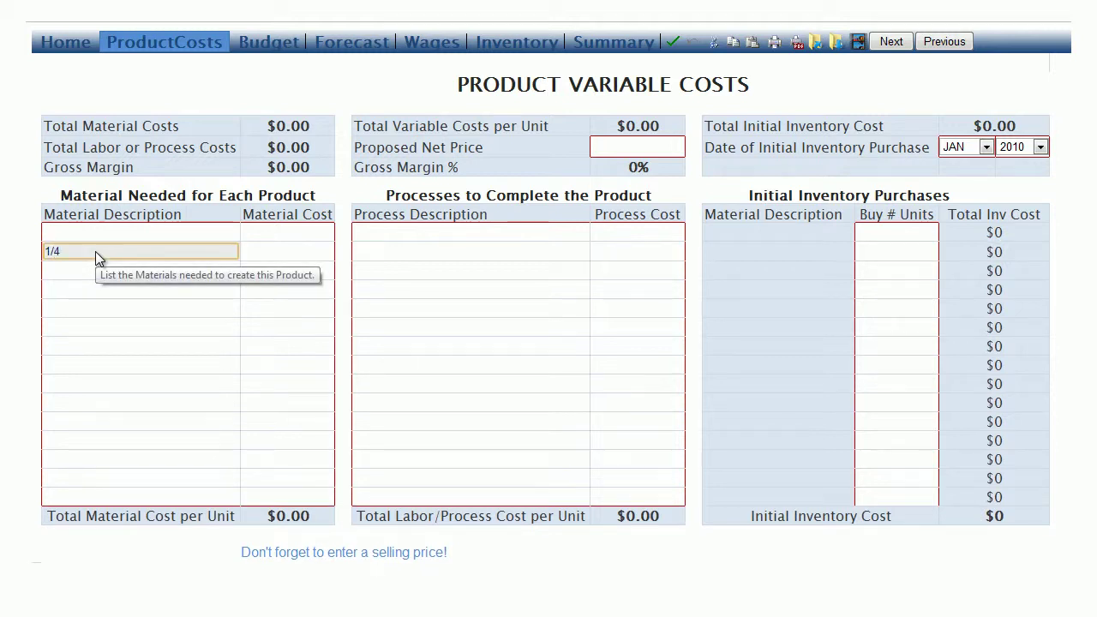
pyautogui.press('Return')
pyautogui.write('2 Teaspoons Essential Oil')
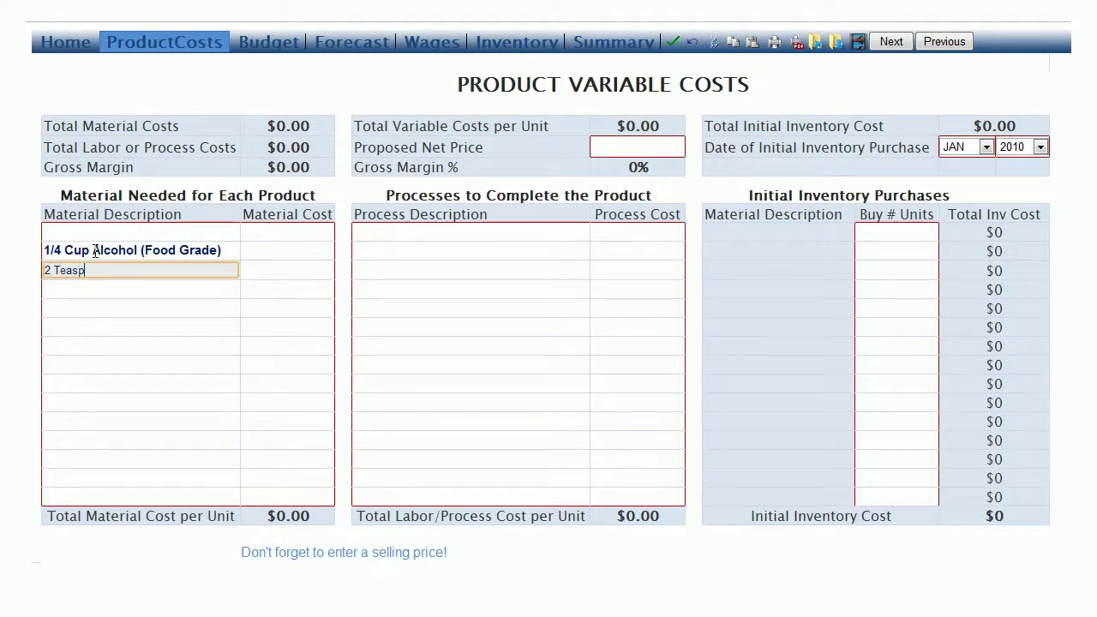
pyautogui.press('Return')
pyautogui.write('1/4 teaspoon glycerin')
pyautogui.press('Return')
# - Add the materials 1 perfume Bottle, 1 label, 1 Shipping Container and 1 Special Lid below the glycerin
pyautogui.write('1 perfume Bottle')
pyautogui.press('Return')
pyautogui.write('1 label')
pyautogui.press('Return')
pyautogui.write('1 Shipping Container')
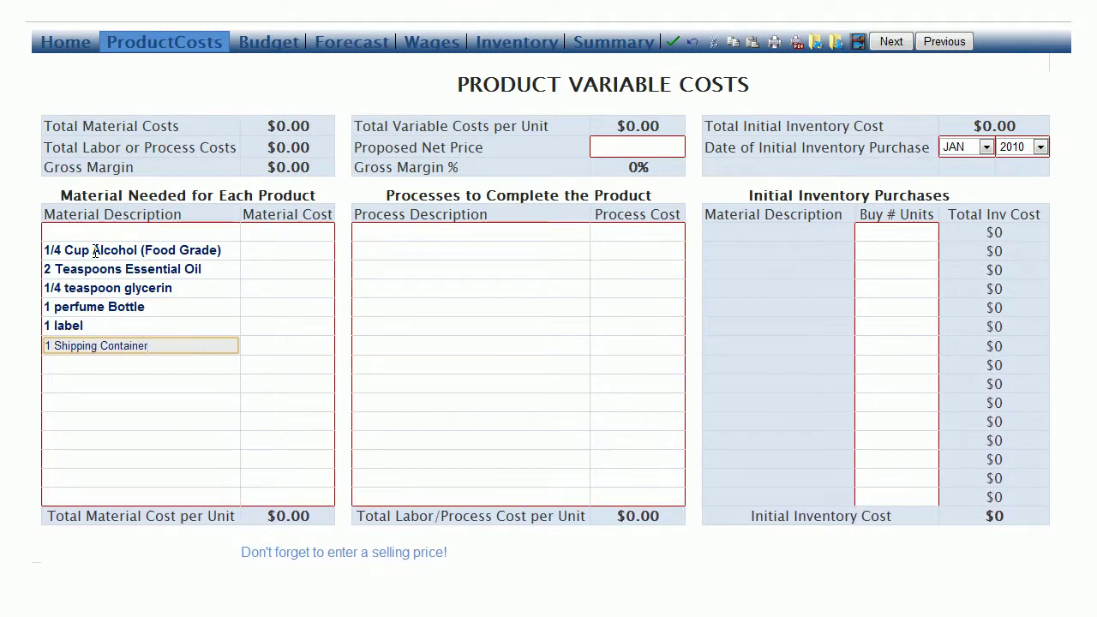
pyautogui.press('Return')
pyautogui.write('1 Special Lid')
pyautogui.press('Return')
# - Set the material costs to 1.25 for the alcohol, 2.00 for the essential oil, .05 for the glycerin and 2.25 for the perfume bottle
pyautogui.click(243, 248)
pyautogui.write('1.25')
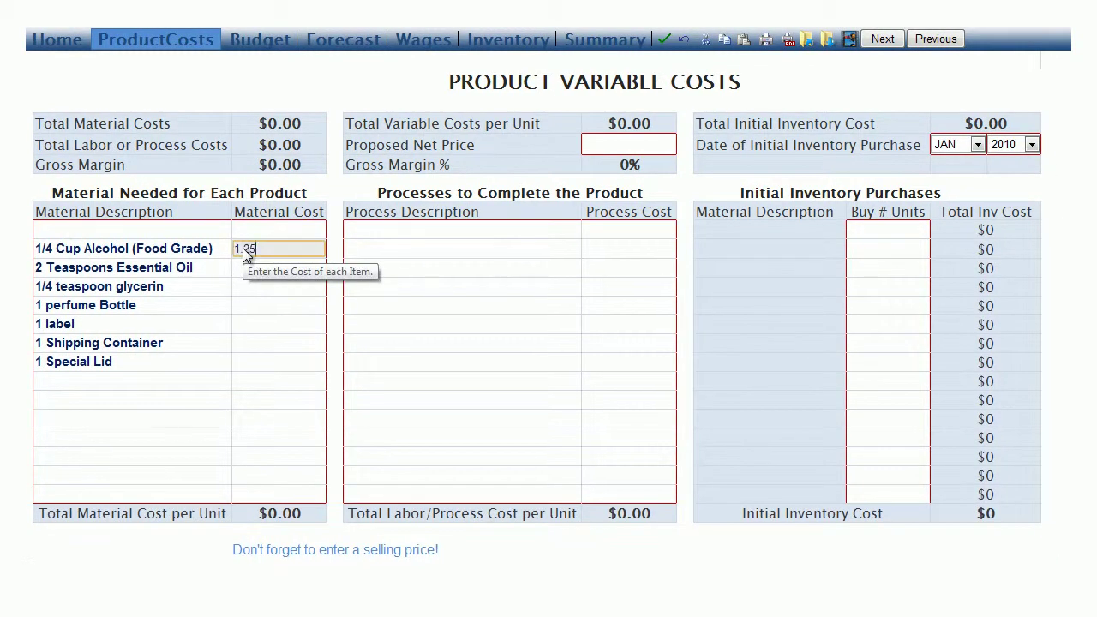
pyautogui.press('Return')
pyautogui.write('2.00')
pyautogui.press('Return')
pyautogui.write('.05')
pyautogui.press('Return')
pyautogui.write('2.25')
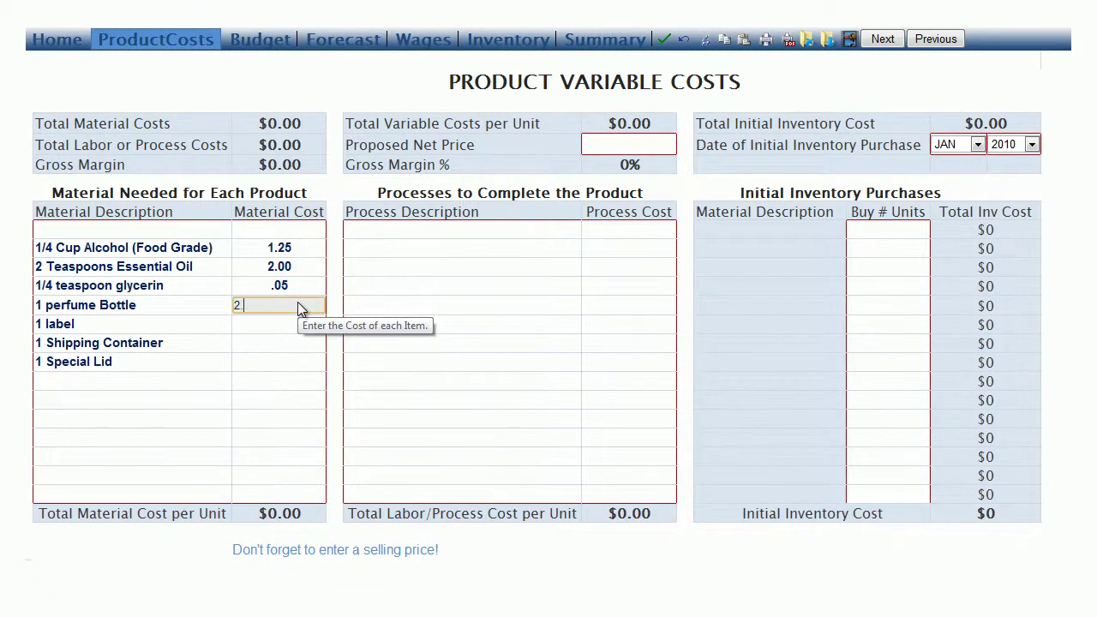
pyautogui.press('Return')
# - Set the material costs to .50 for the label, 1.25 for the shipping container and .025 for the special lid, and update the sheet
pyautogui.write('.50')
pyautogui.press('Return')
pyautogui.write('1.25')
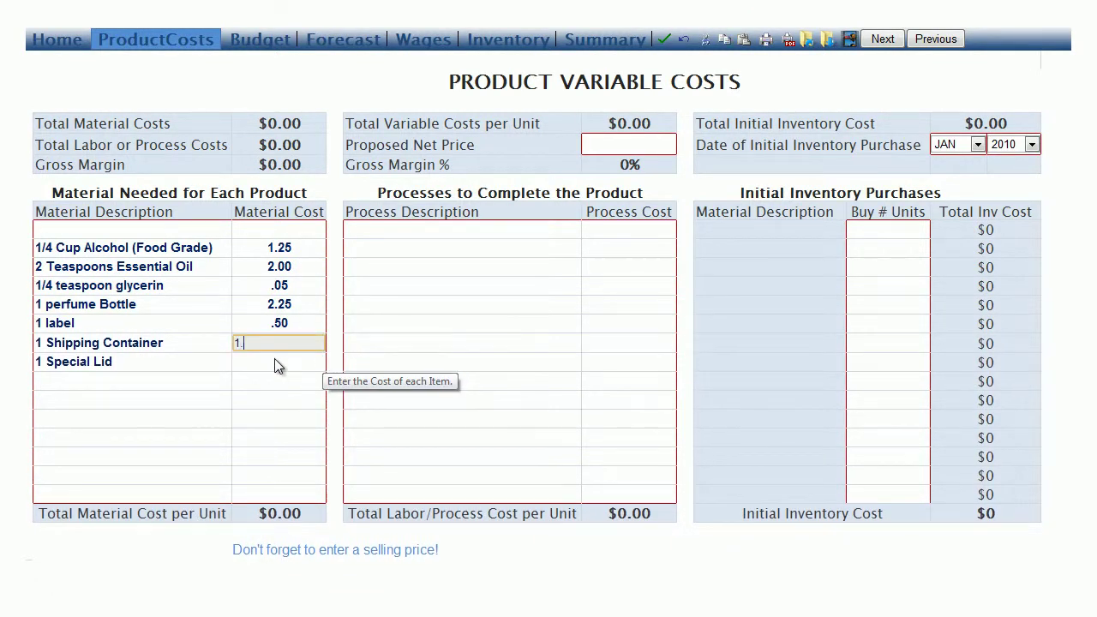
pyautogui.press('Return')
pyautogui.write('.025')
pyautogui.press('Return')
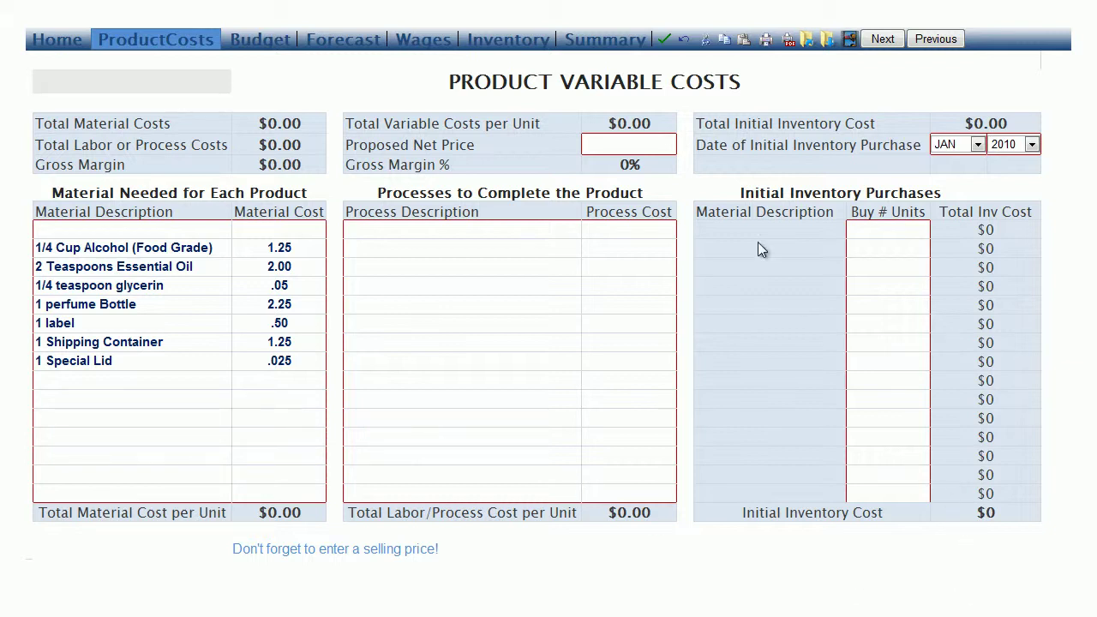
pyautogui.click(666, 42)
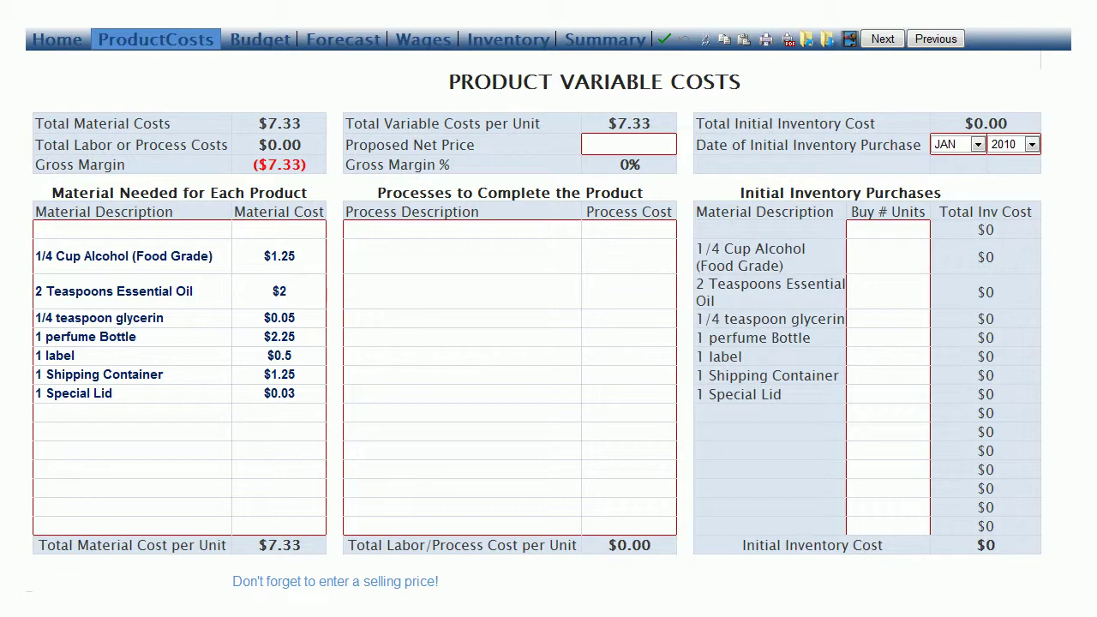
# - Add the processes Merchant Account Fee at 1.75 and Shipping Cost to Customer at 2.75, starting in the second process row
pyautogui.click(367, 257)
pyautogui.write('Merchant Account Fee')
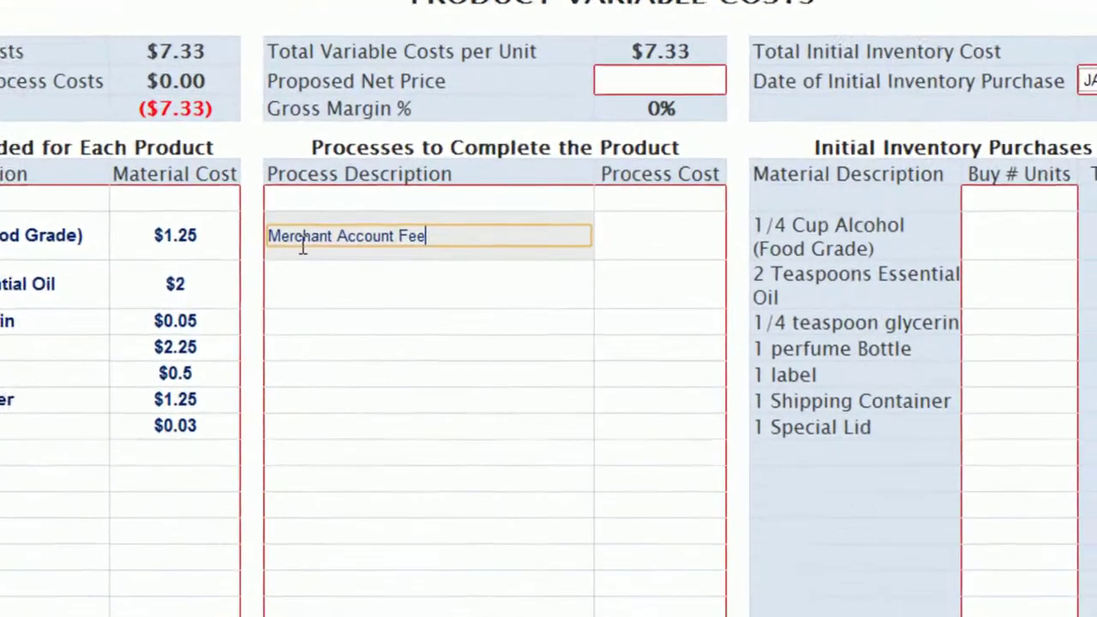
pyautogui.press('Tab')
pyautogui.write('1.75')
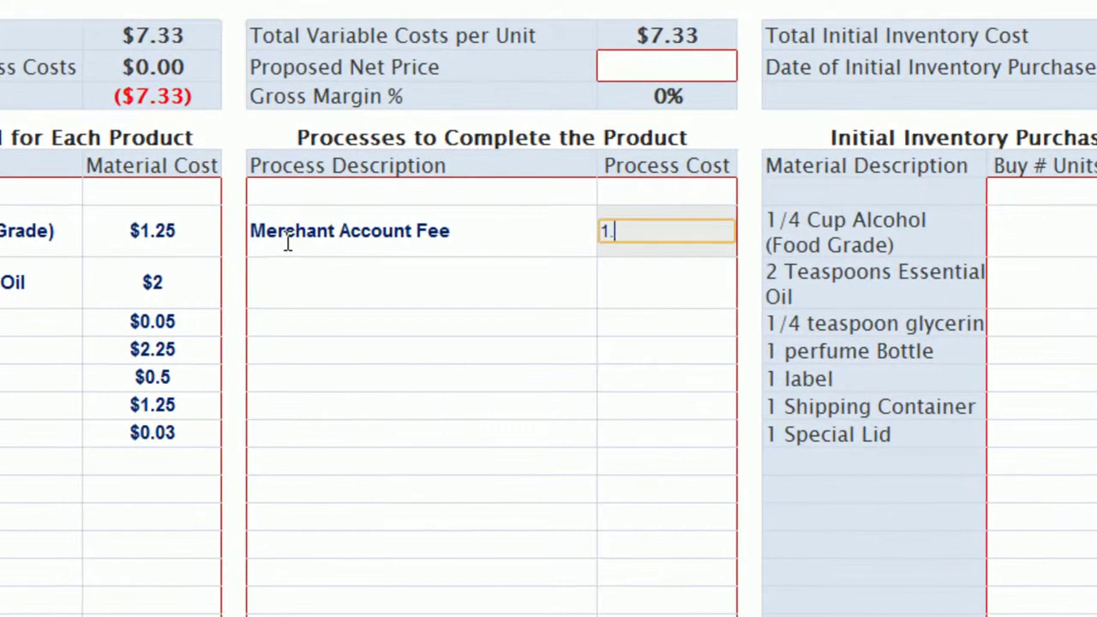
pyautogui.press('Tab')
pyautogui.write('Shipping Cost to Customer')
pyautogui.press('Tab')
pyautogui.write('2.75')
pyautogui.press('Tab')
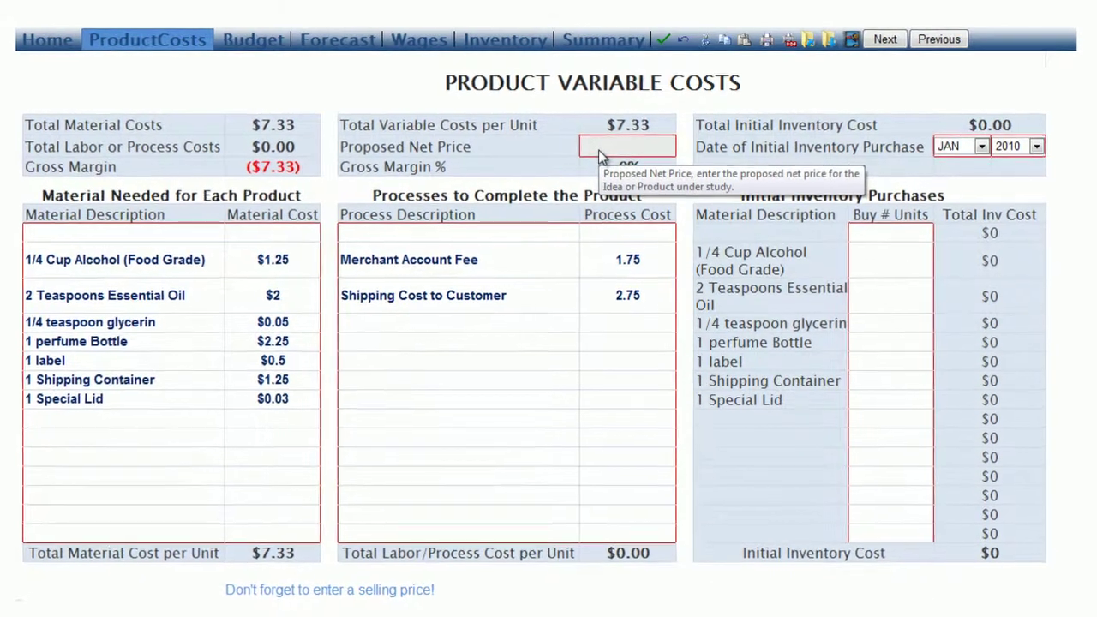
# - Set the proposed net price to 45 and update the cost calculations
pyautogui.write('45')
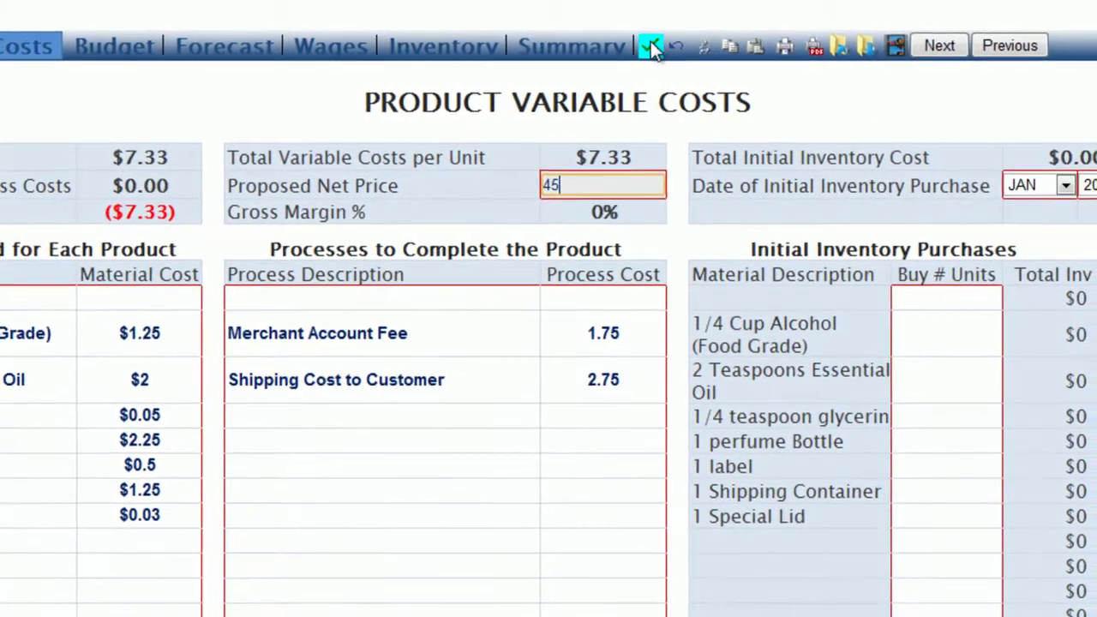
pyautogui.click(651, 43)
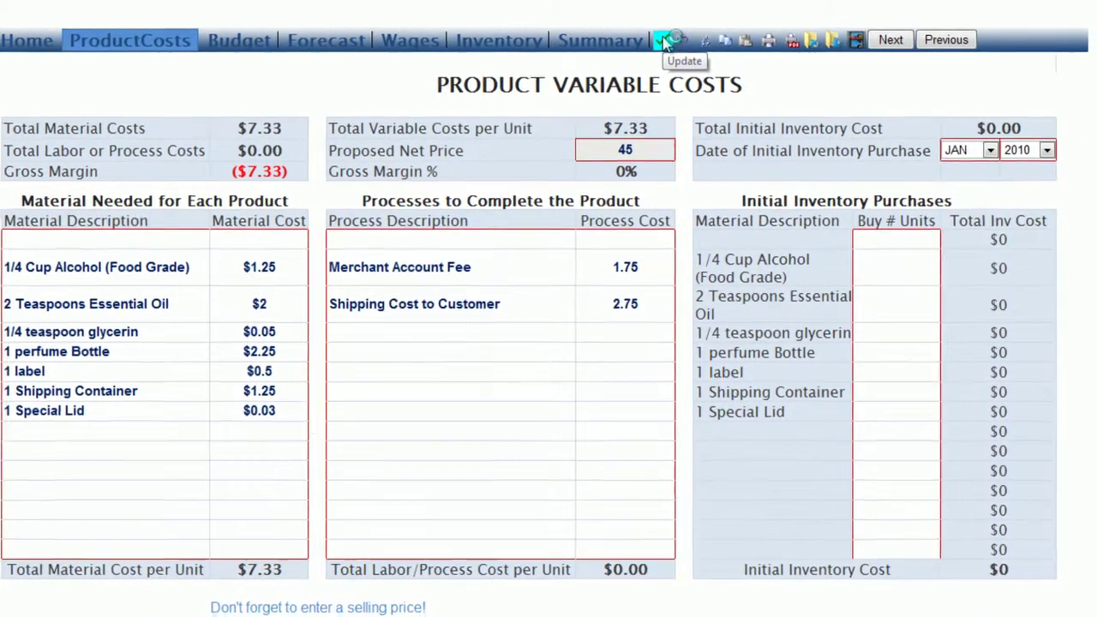
pyautogui.click(665, 41)
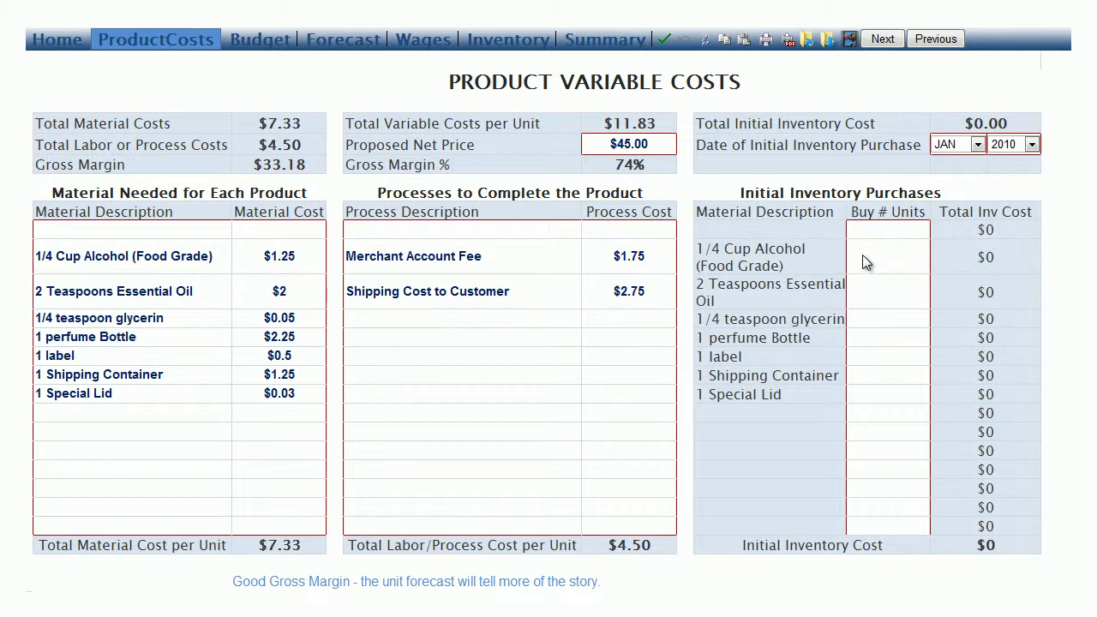
# - Set the initial inventory purchase to 100 units for each of the seven materials, from the alcohol to the special lid
pyautogui.click(863, 255)
pyautogui.write('100')
pyautogui.click(879, 288)
pyautogui.write('100')
pyautogui.click(886, 324)
pyautogui.write('100')
pyautogui.click(905, 337)
pyautogui.write('100')
pyautogui.click(894, 357)
pyautogui.write('100')
pyautogui.click(883, 376)
pyautogui.write('100')
pyautogui.click(888, 395)
pyautogui.write('100')
pyautogui.press('Return')
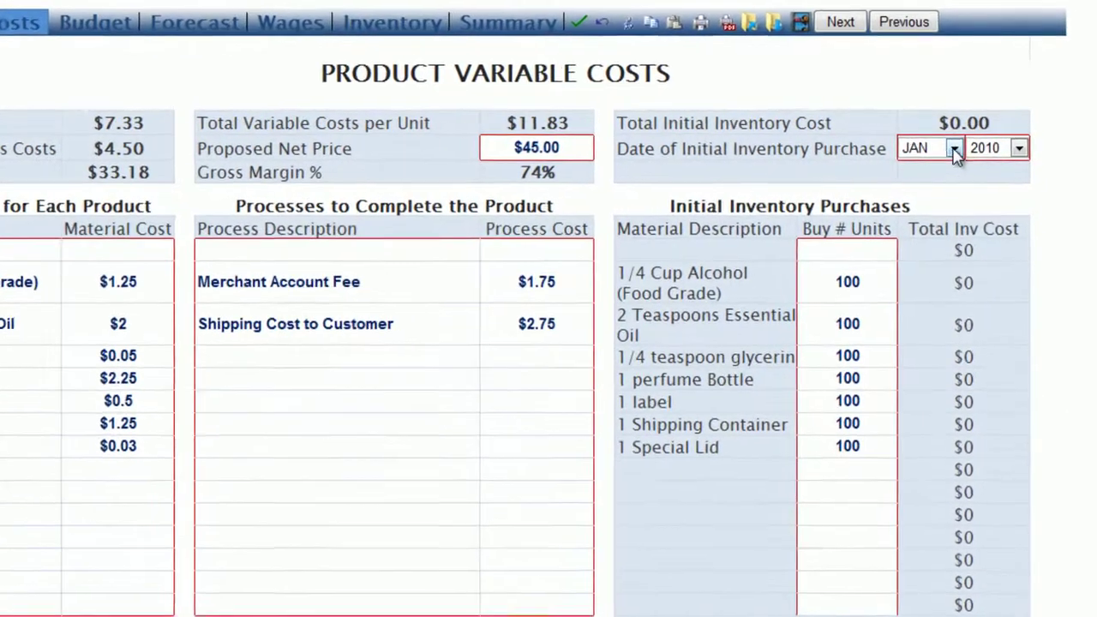
# - Set the date of initial inventory purchase to JUN 2014 and update the inventory costs
pyautogui.click(975, 144)
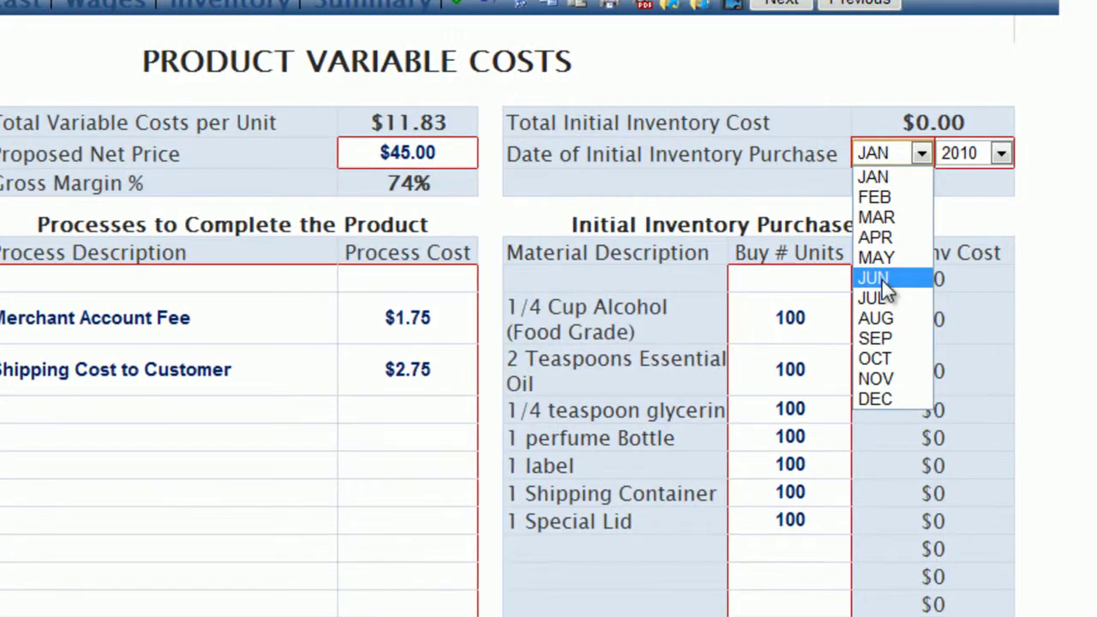
pyautogui.click(882, 272)
pyautogui.click(999, 154)
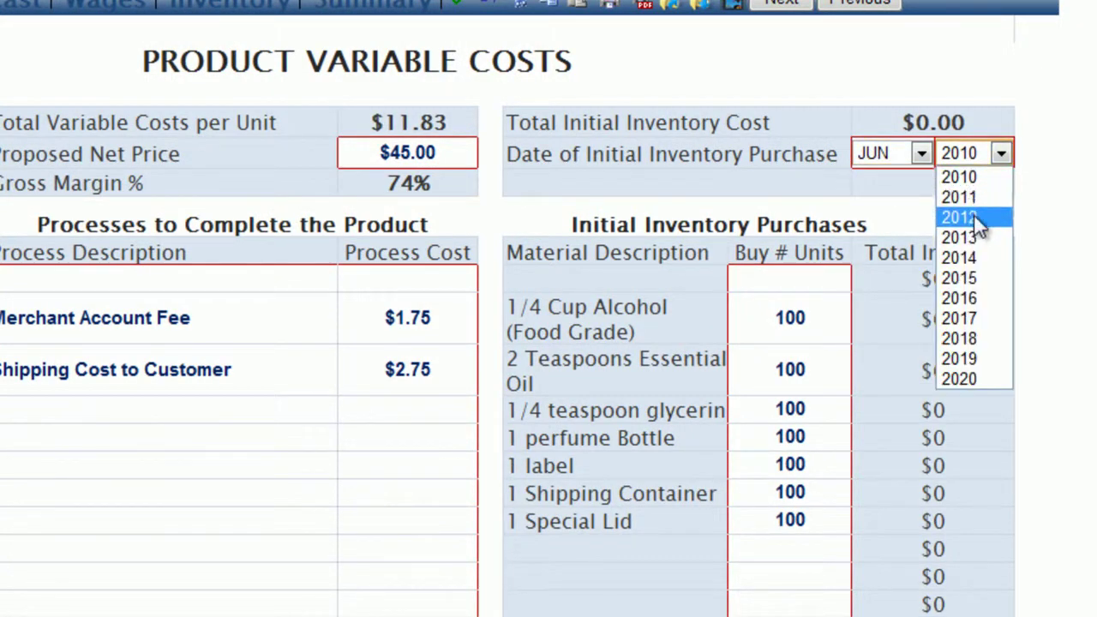
pyautogui.click(962, 255)
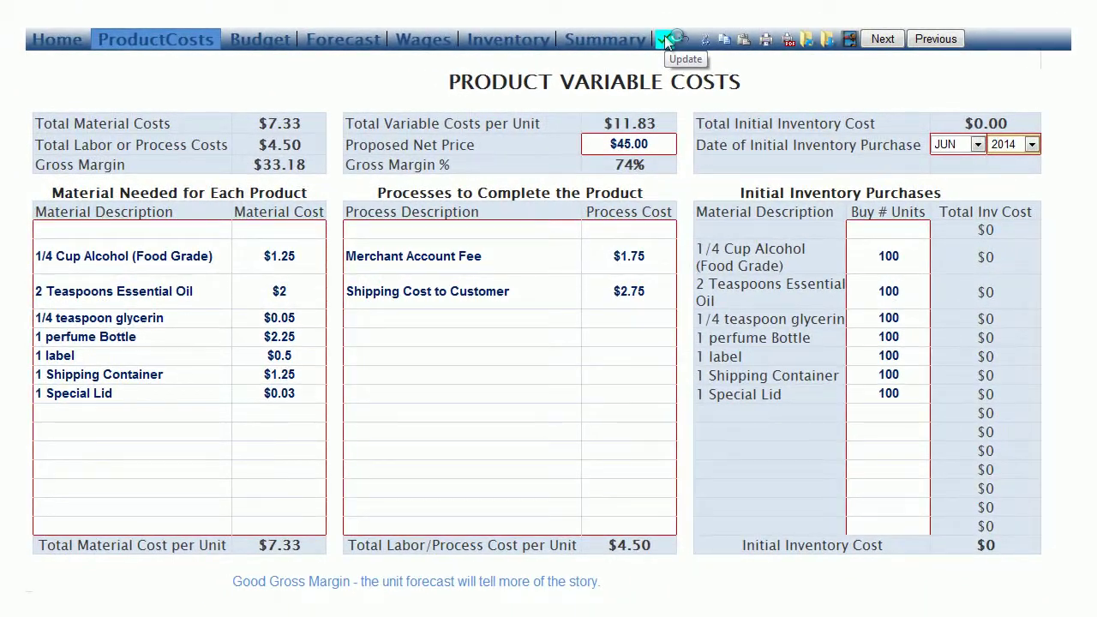
pyautogui.click(664, 38)
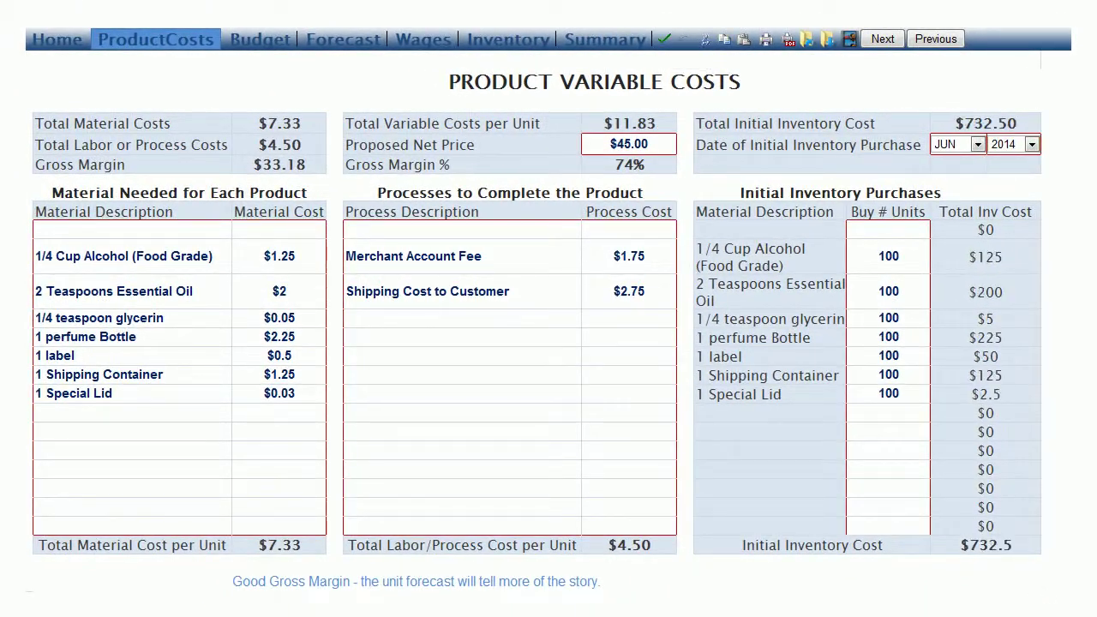